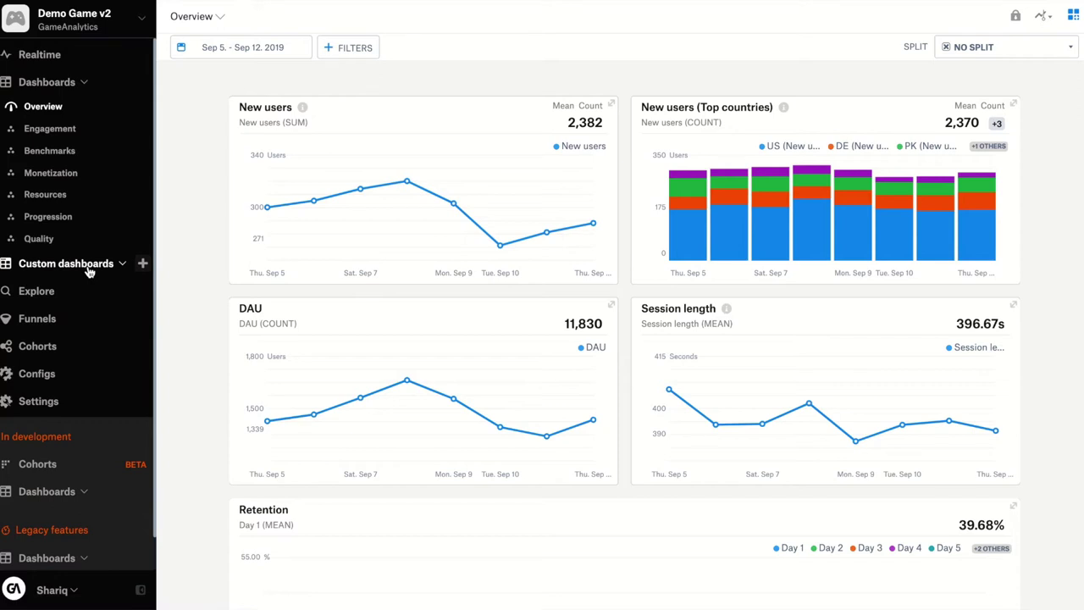
Create an empty custom dashboard named 'Engagement + Monetisation'
click(142, 265)
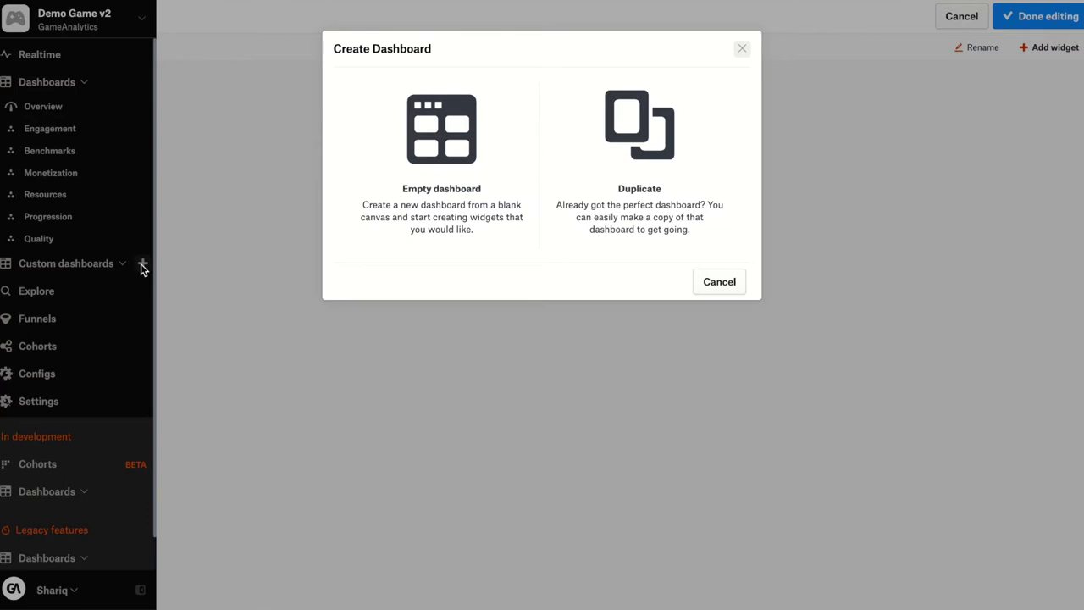
click(395, 195)
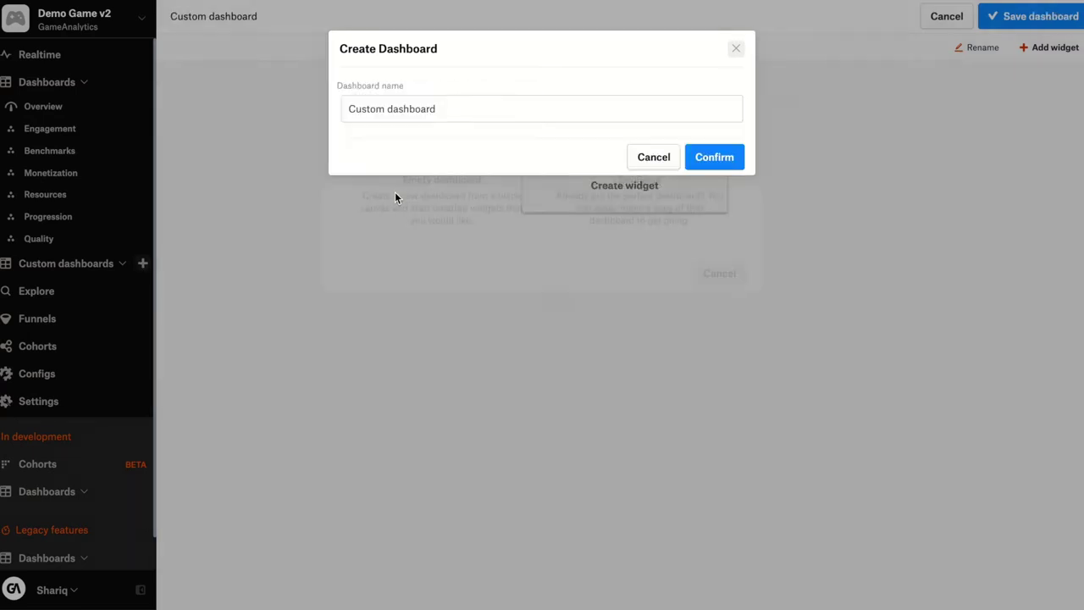
click(457, 124)
double_click(460, 123)
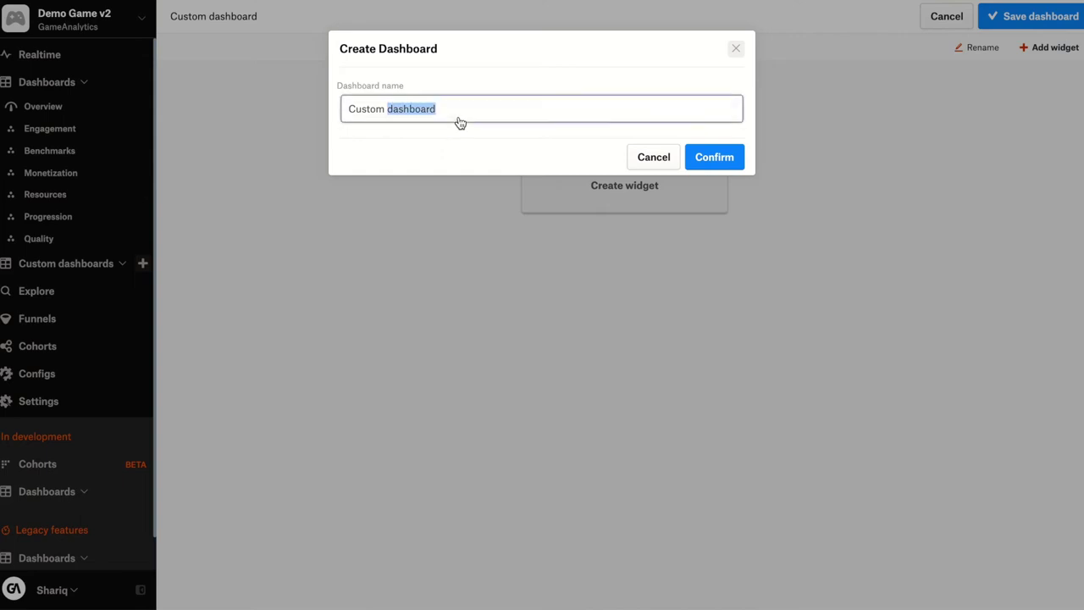
triple_click(460, 123)
text(Engagement )
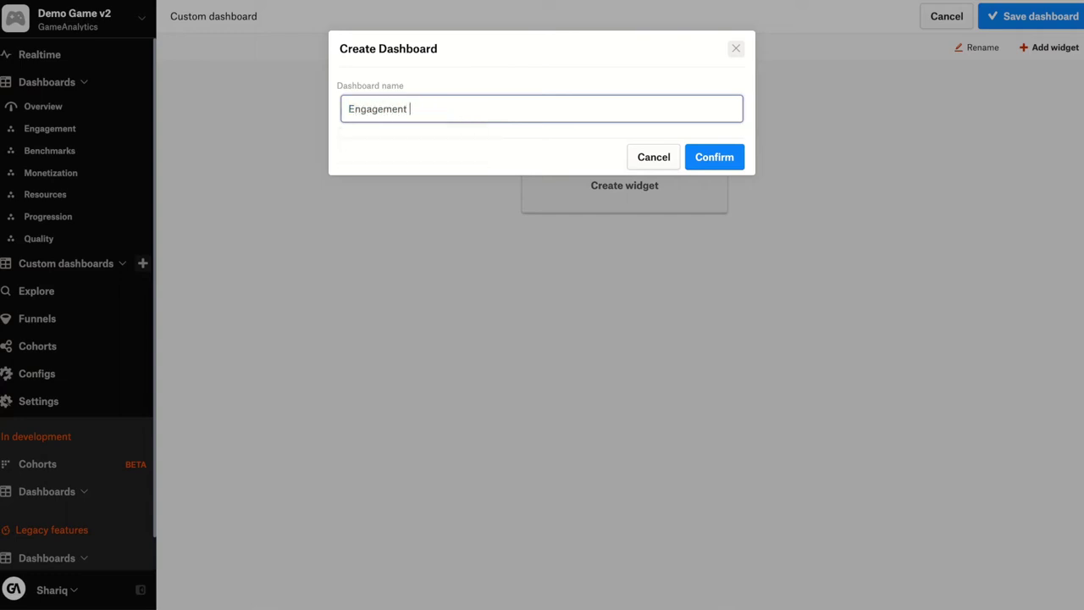
text(+ Monetis)
text(ation)
click(729, 165)
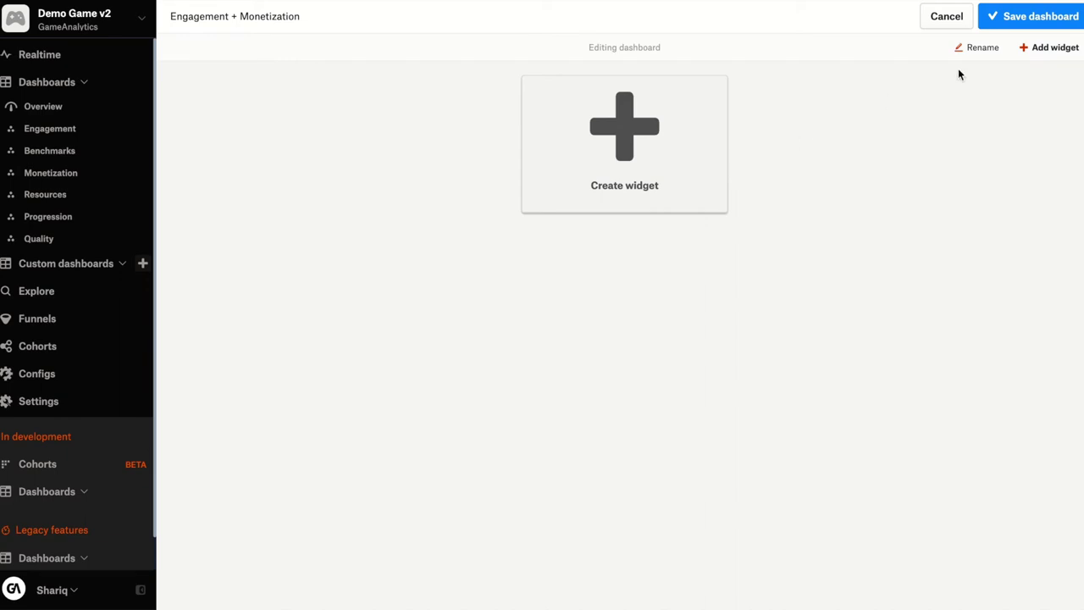
Start a new widget named 'Retention Day 7' using only the Day 7 Retention metric
click(1048, 59)
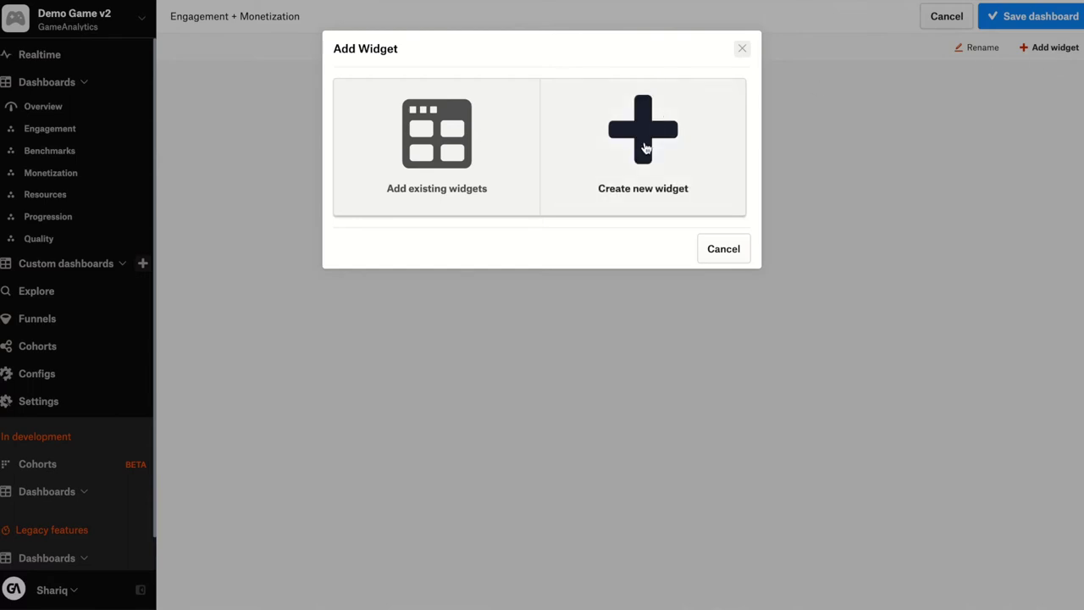
click(645, 148)
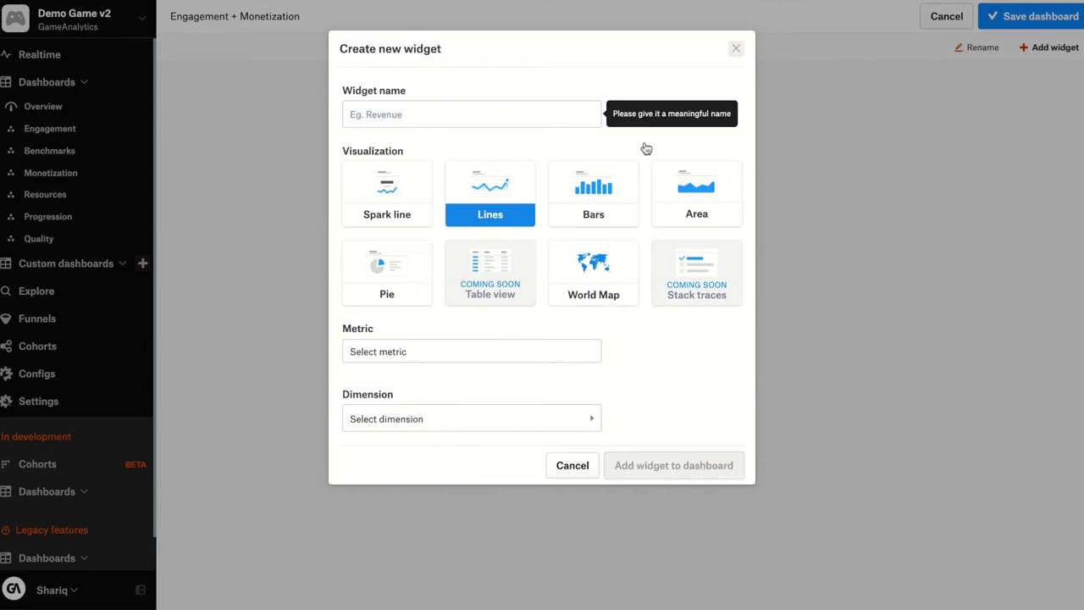
click(497, 124)
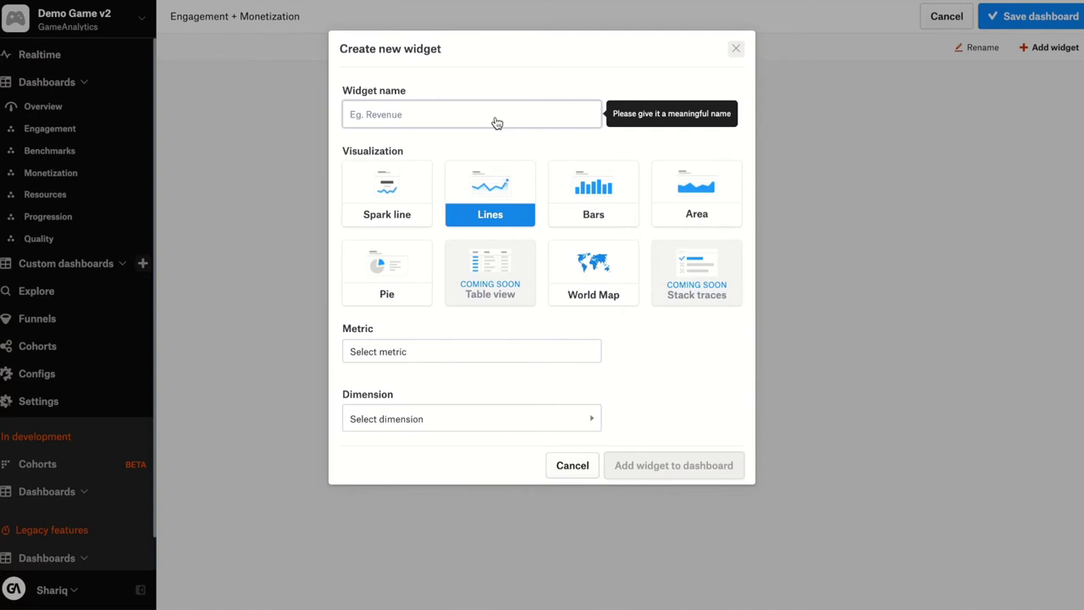
text(Re)
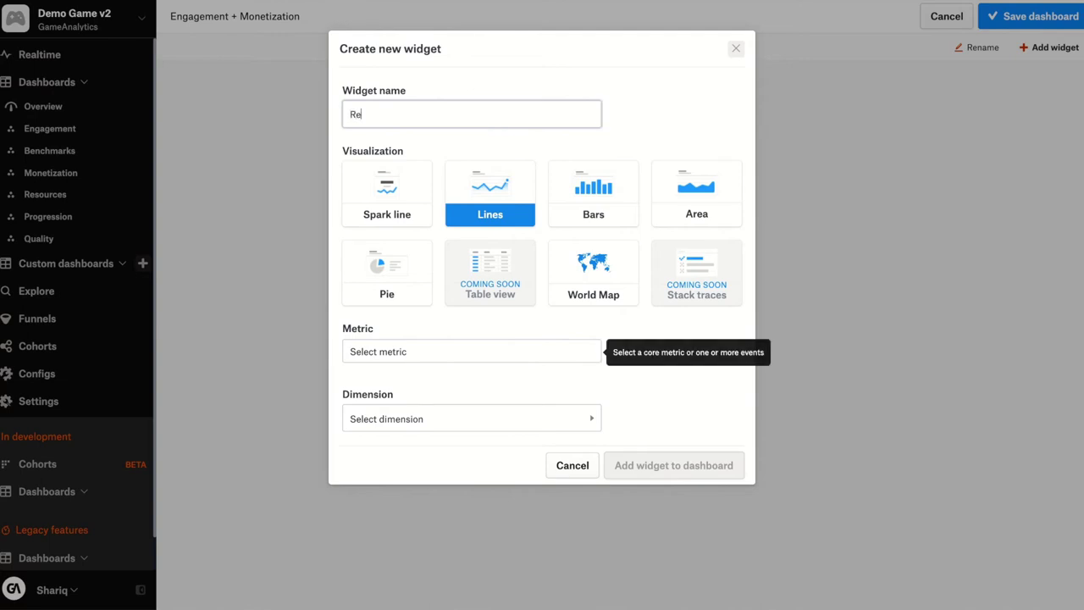
text(tention Day 7)
click(474, 360)
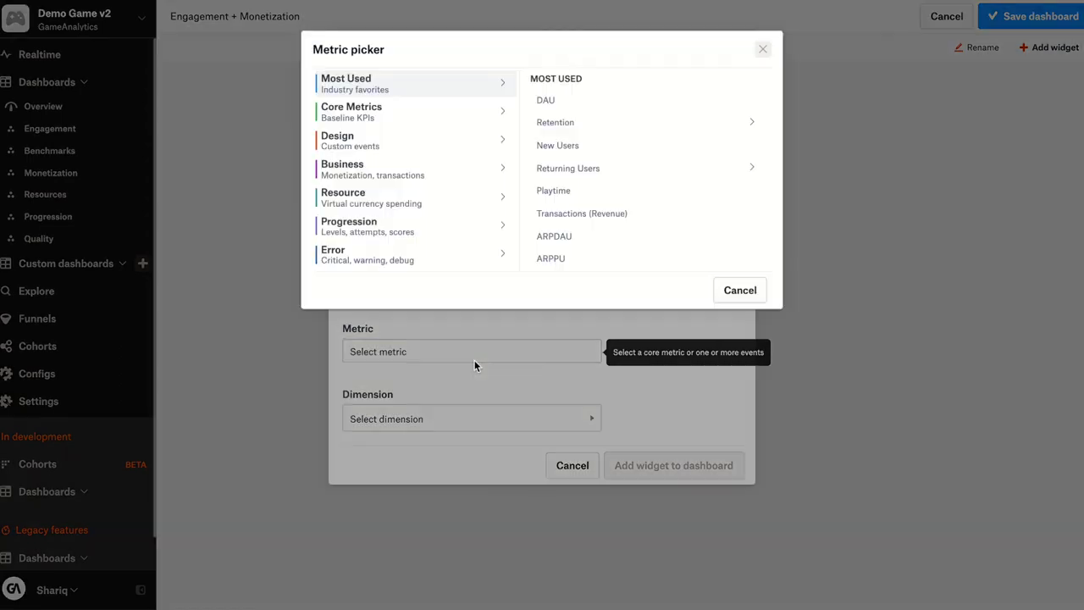
click(637, 125)
click(737, 82)
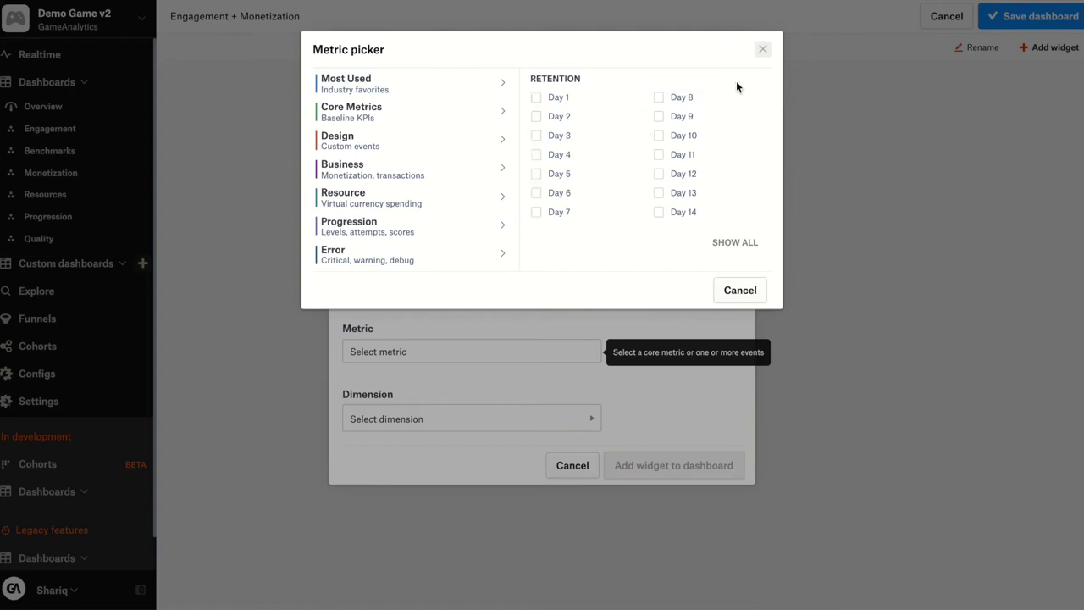
click(569, 212)
click(747, 292)
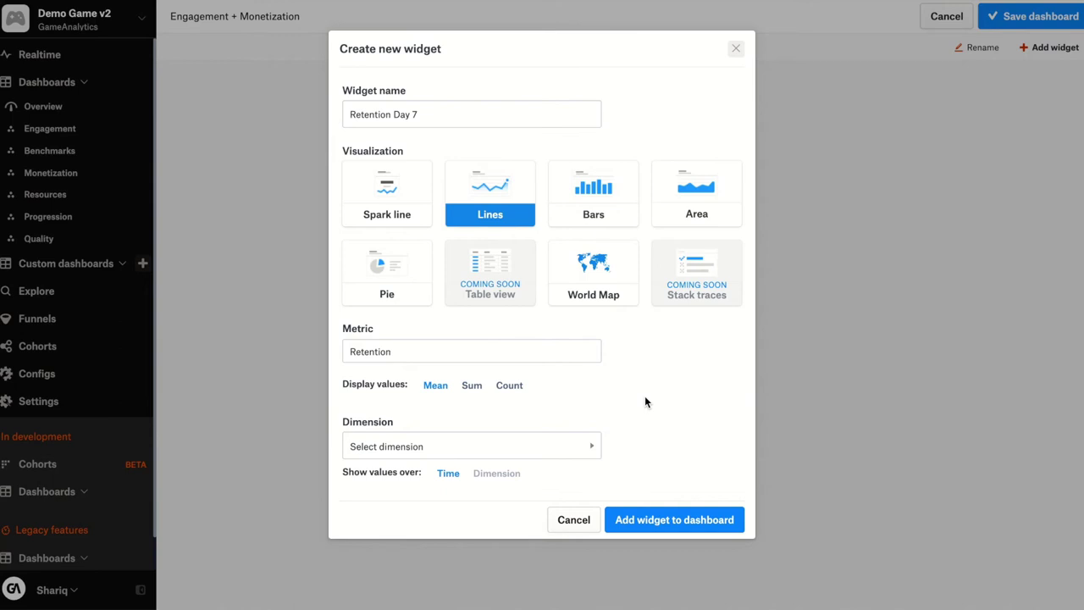
Set the widget's Country dimension filter to United States
click(508, 447)
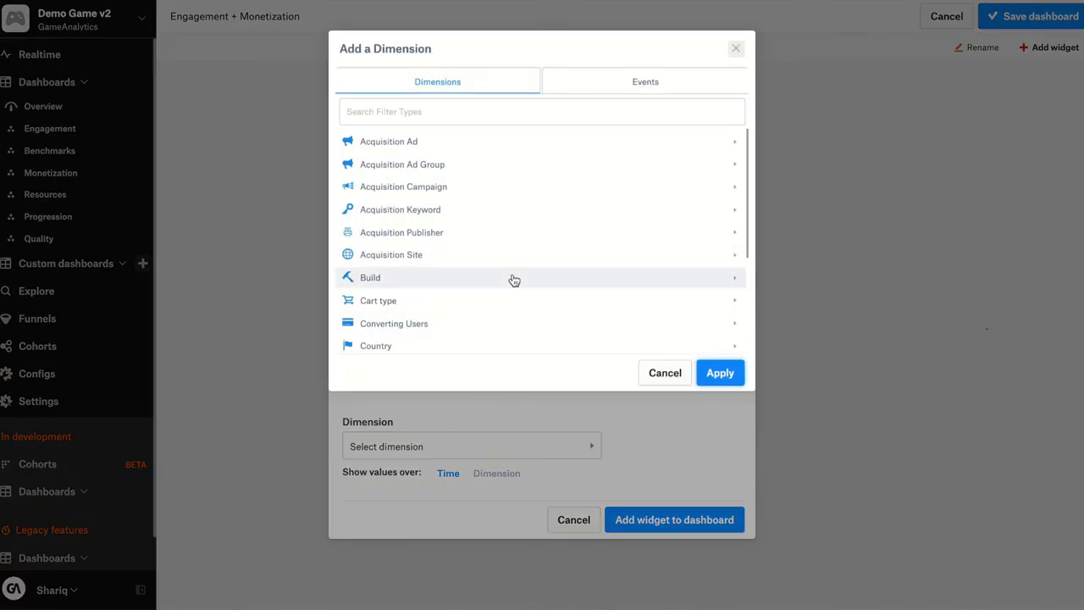
click(455, 345)
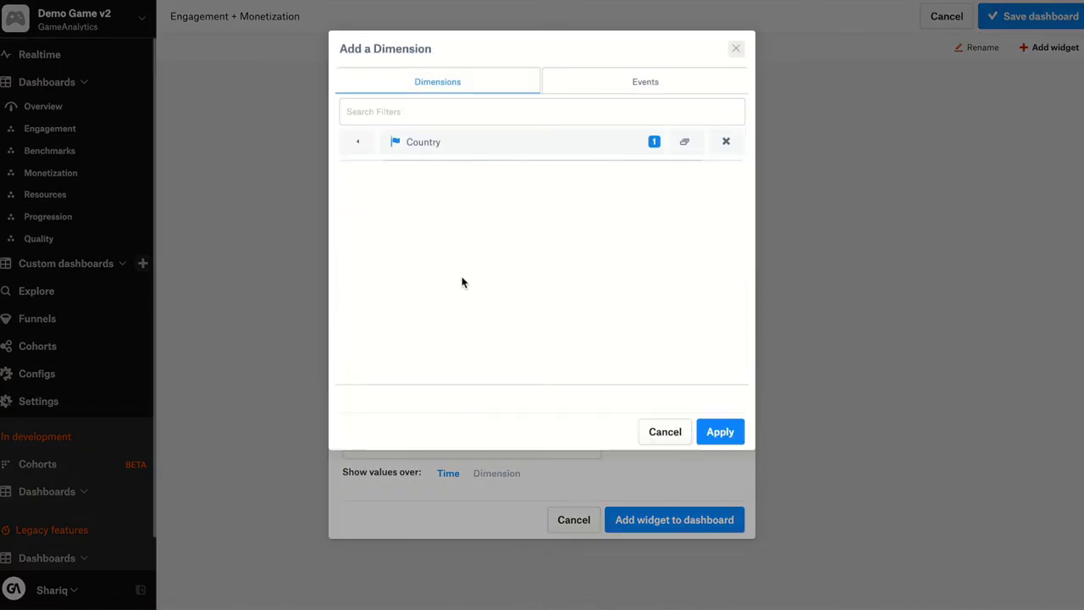
click(408, 292)
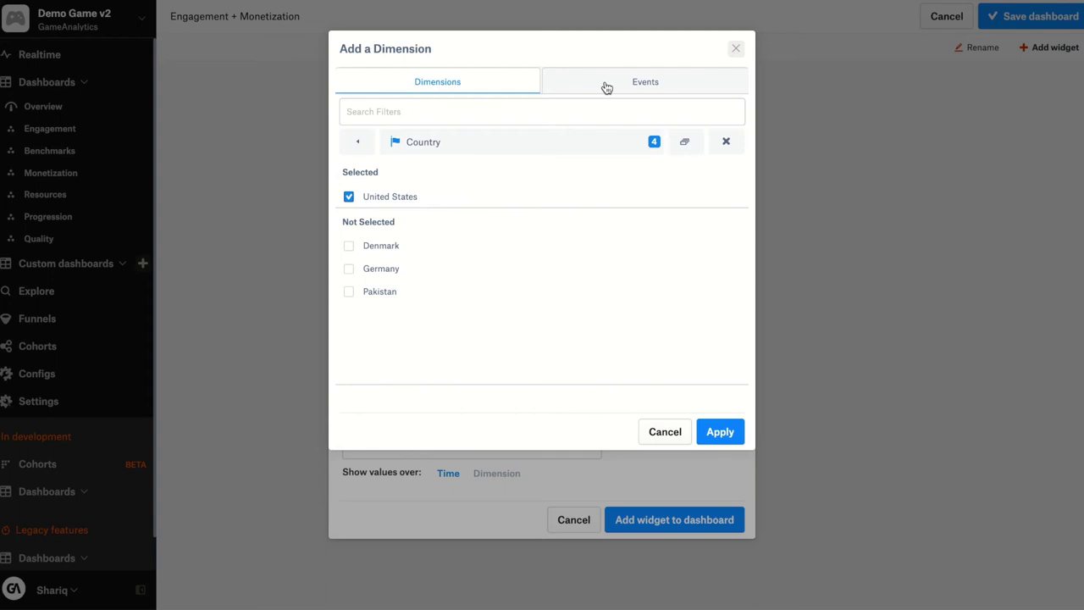
click(720, 430)
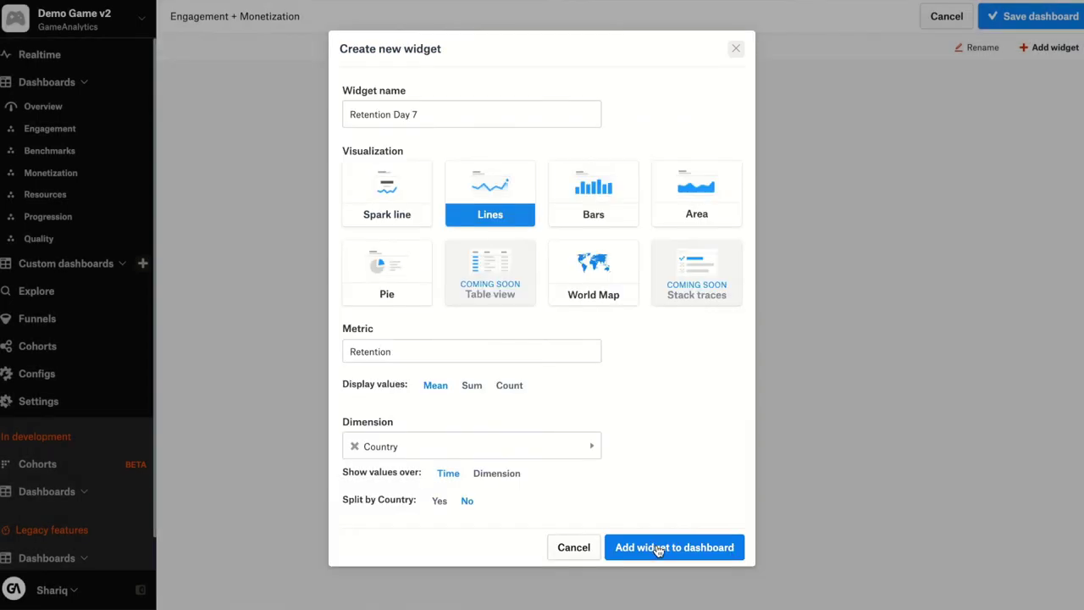
Add the Retention Day 7 widget, then start a bar-chart widget named 'New Users'
click(656, 550)
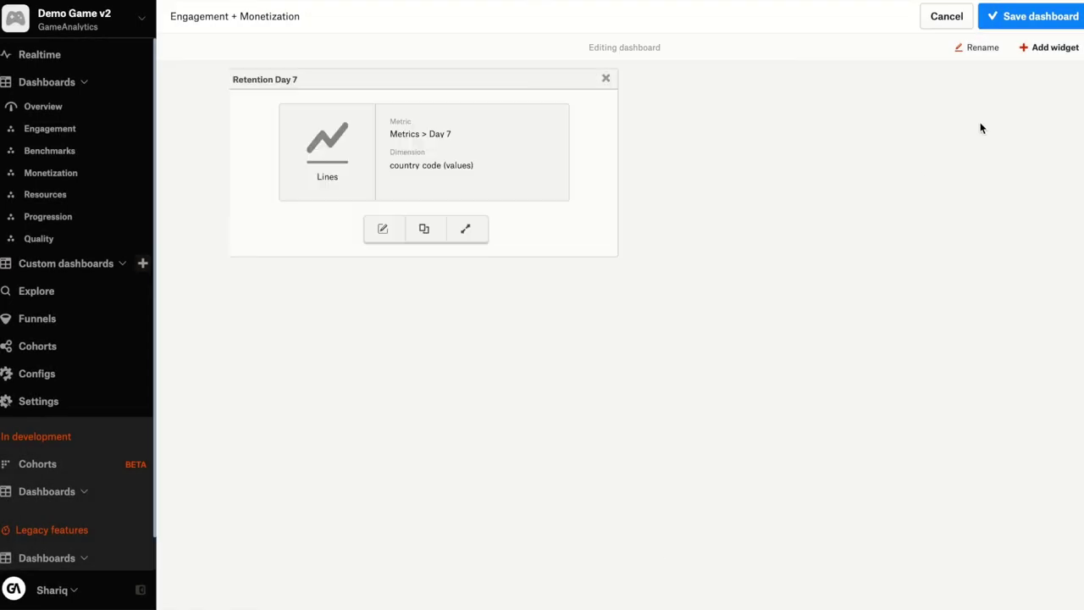
click(1054, 48)
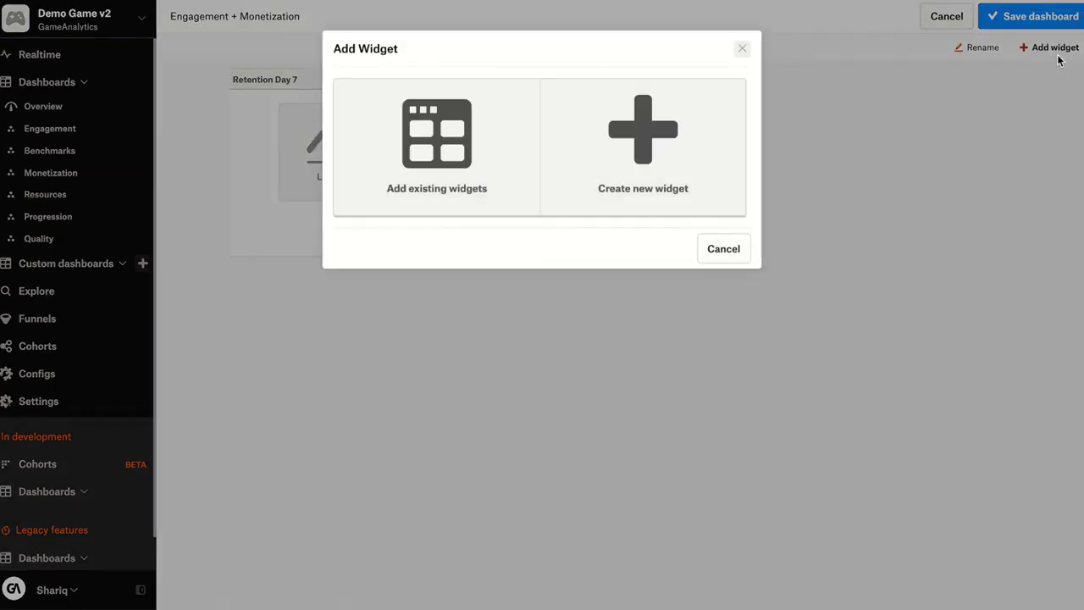
click(700, 168)
click(520, 126)
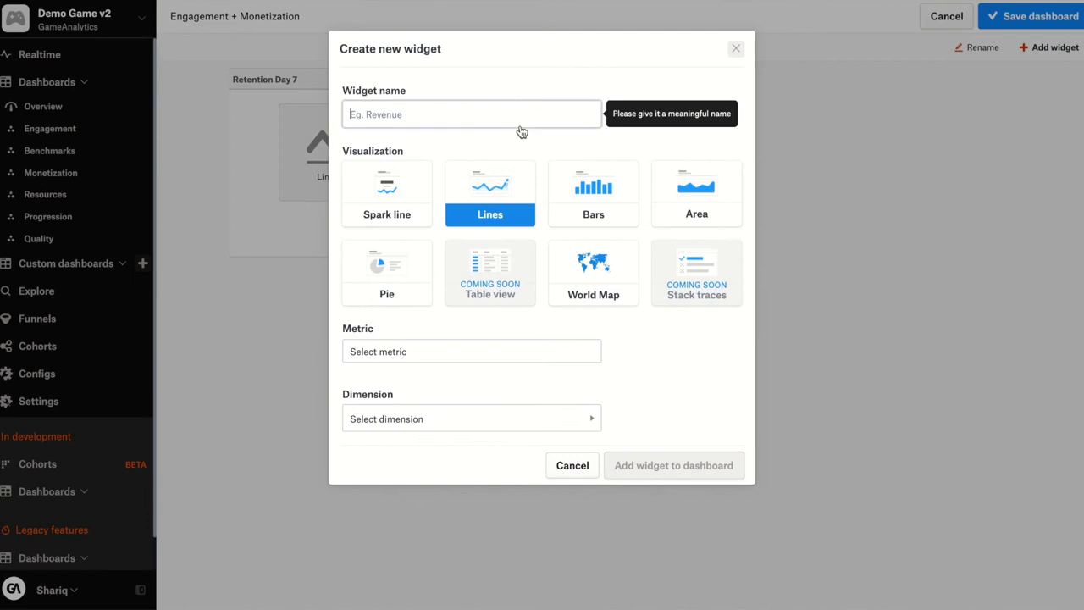
text(New Users)
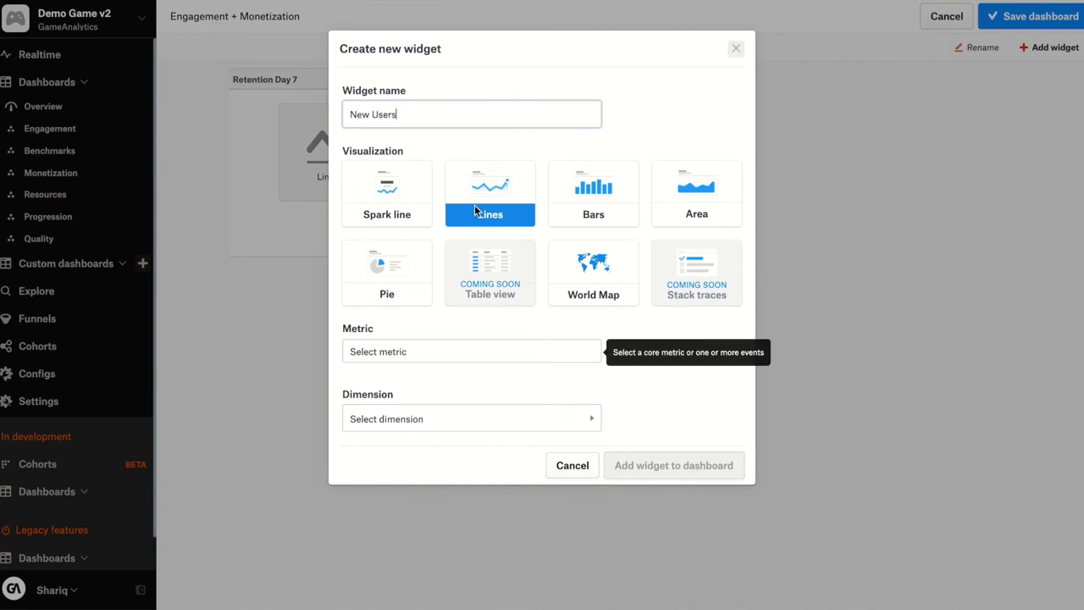
click(617, 209)
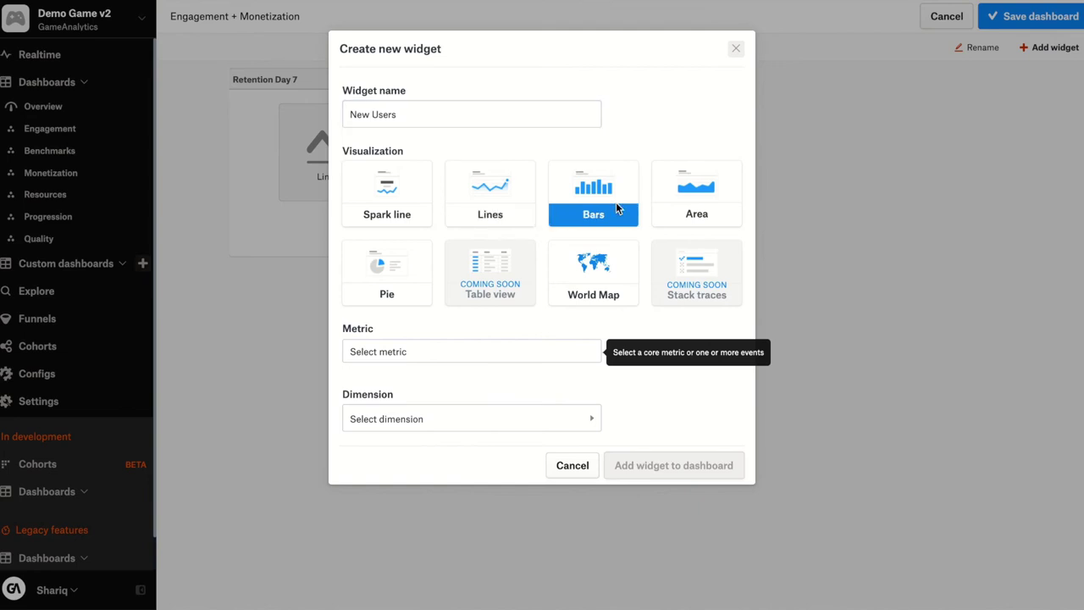
Set the widget metric to New Users from Core Metrics, correcting an initial Paying Users pick
click(535, 352)
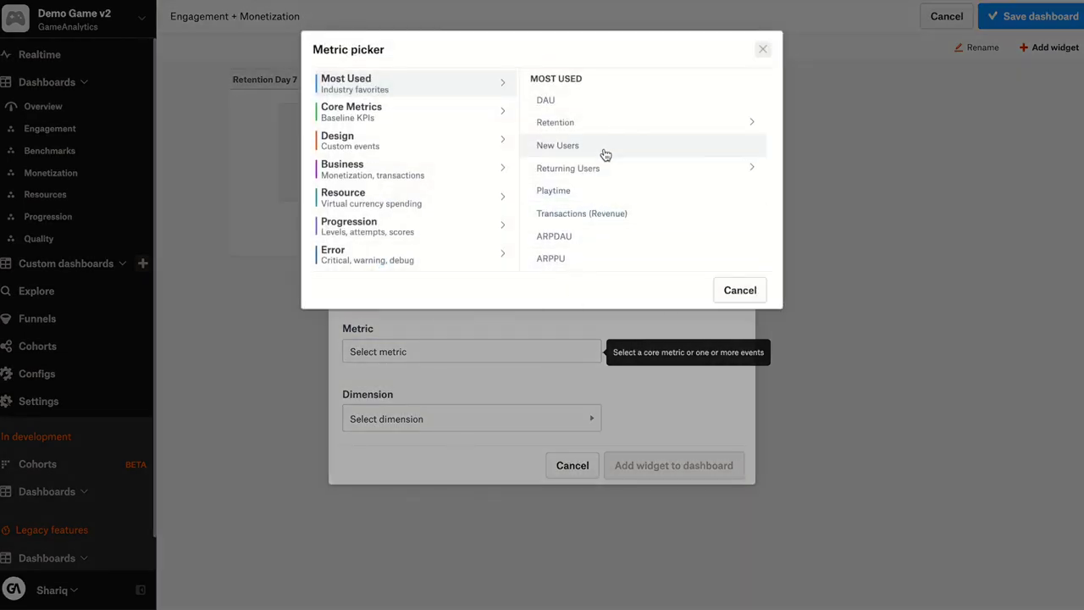
click(455, 117)
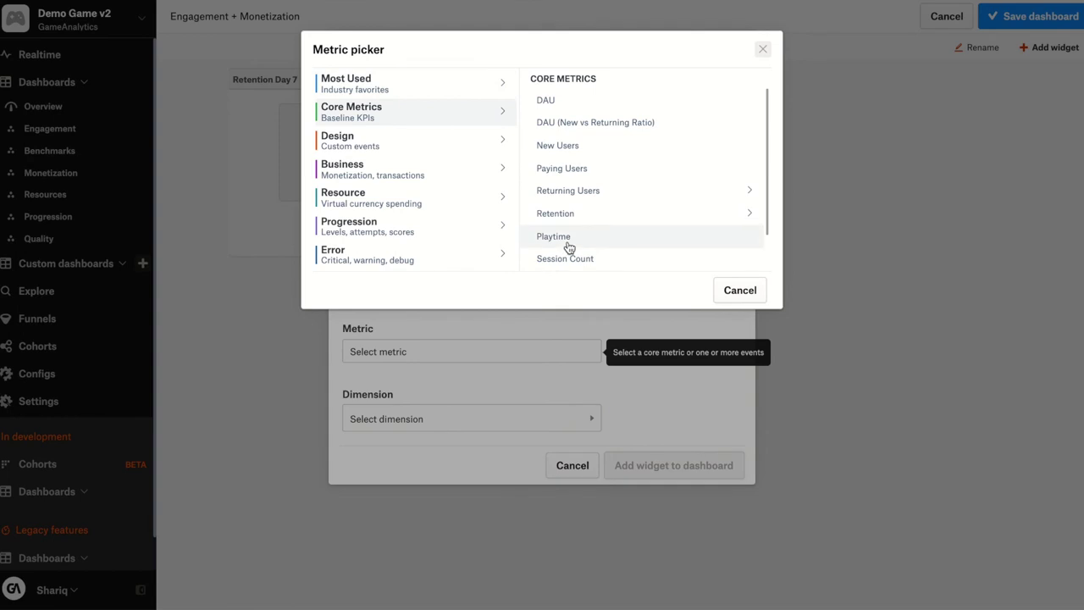
click(586, 169)
click(481, 354)
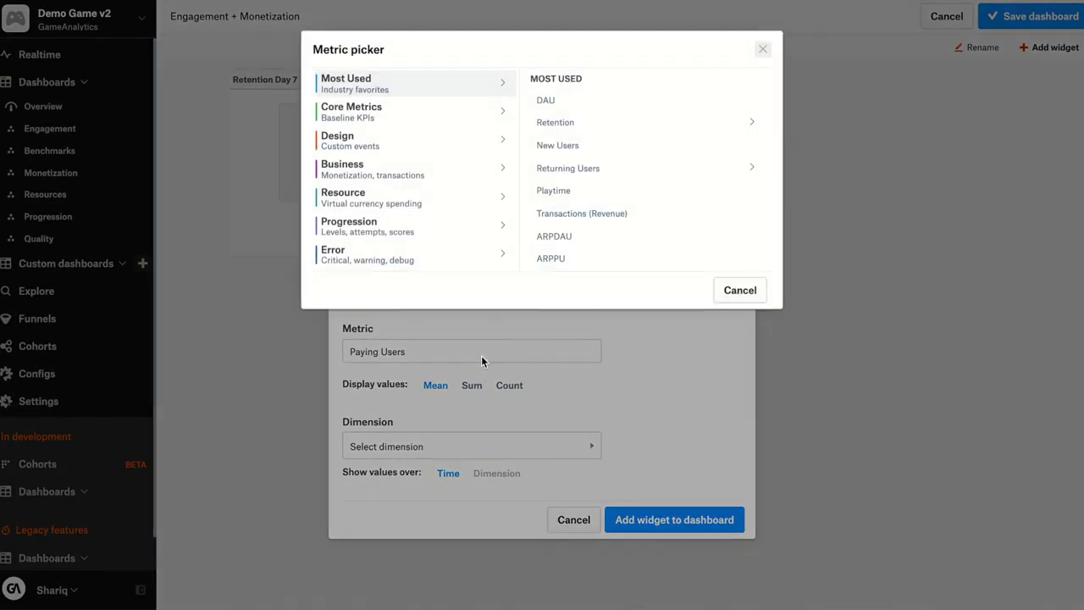
click(439, 114)
click(583, 149)
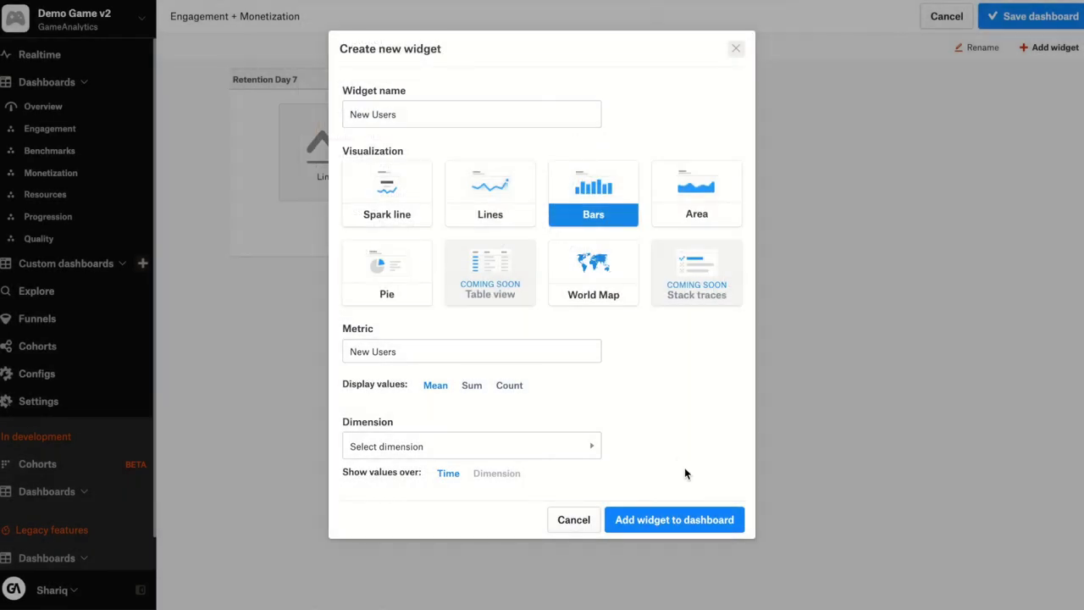
Filter the New Users widget to Country = United States and add it to the dashboard
click(571, 455)
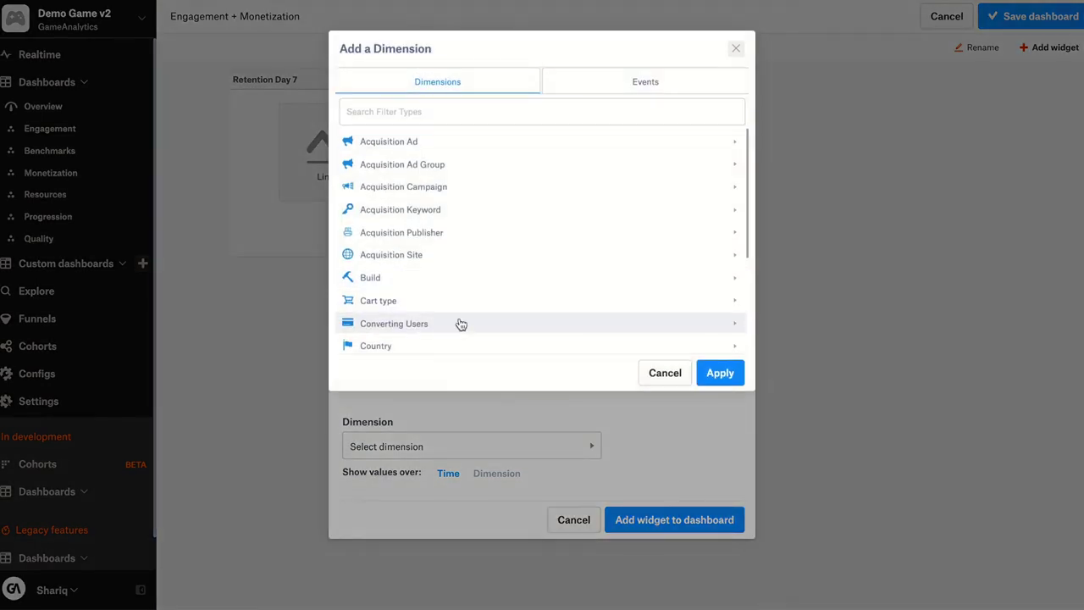
click(448, 345)
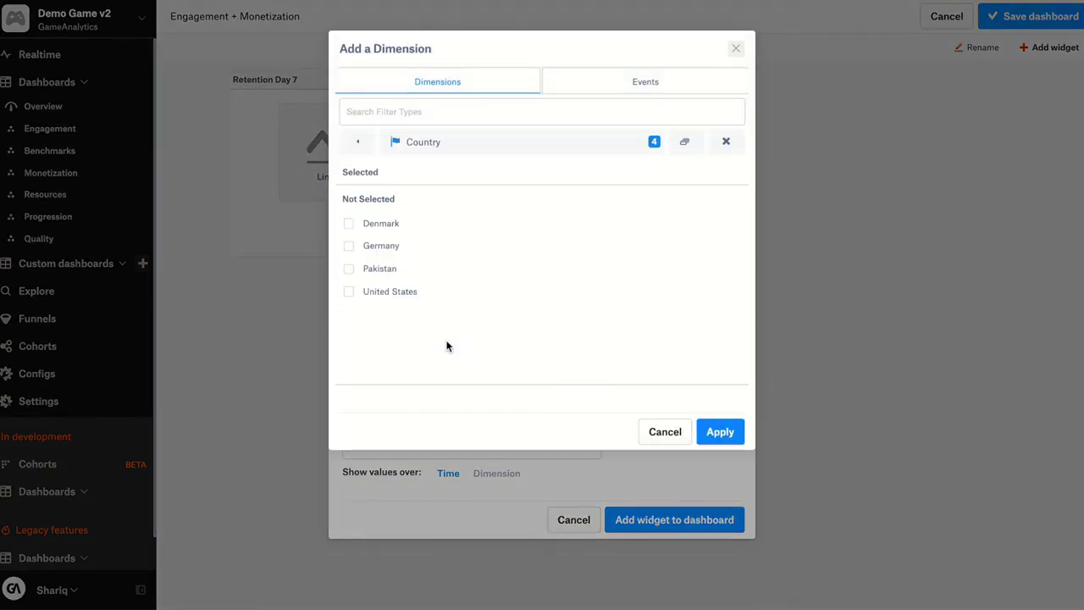
click(401, 291)
click(721, 431)
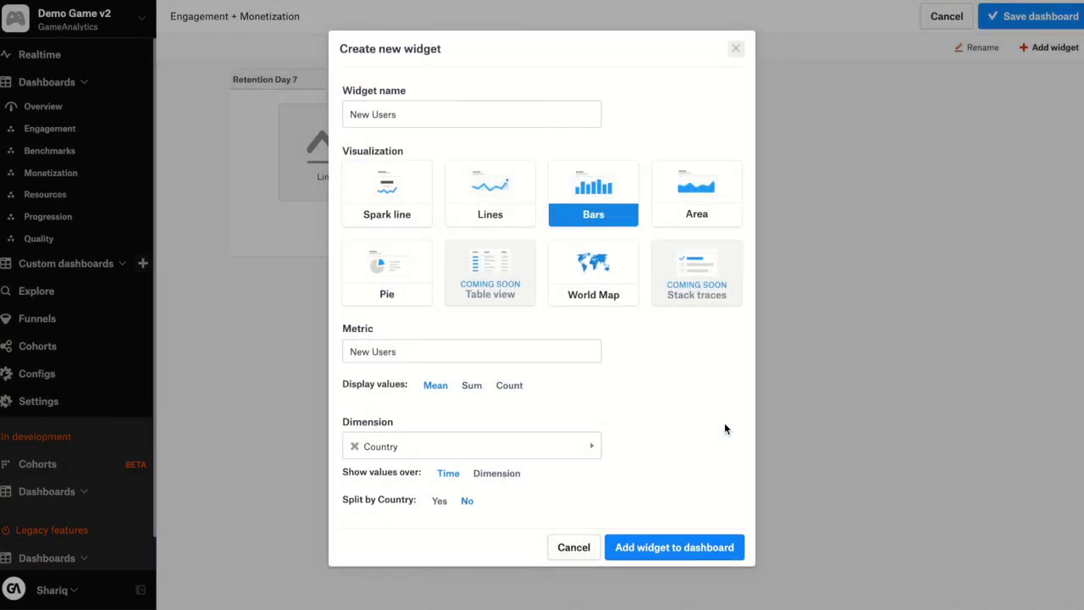
click(702, 559)
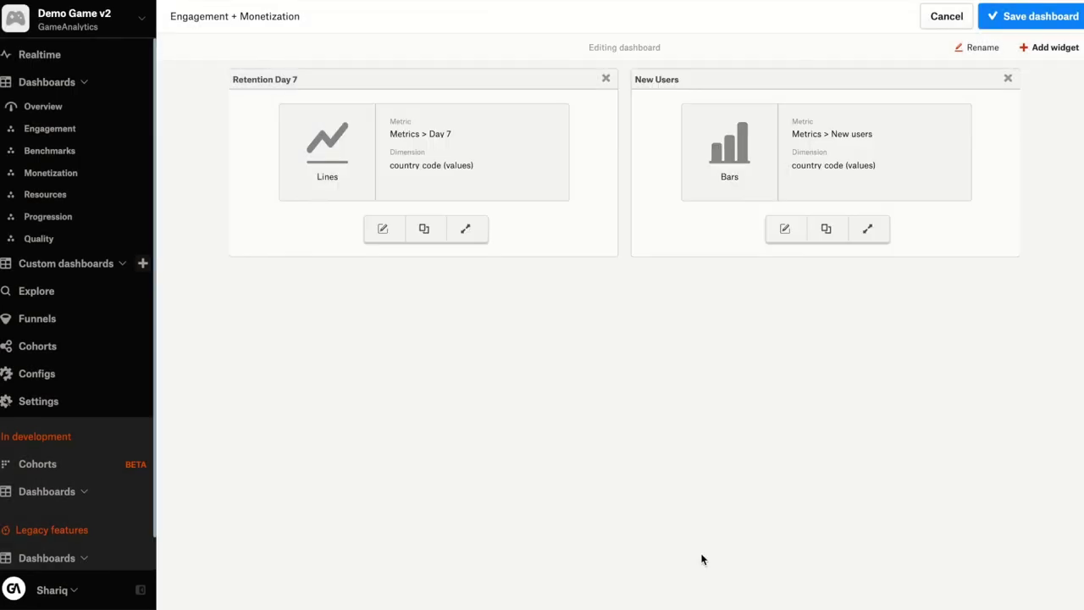
Add the existing ARPDAU and ARPPU widgets from Monetization > Summary to the dashboard
click(1048, 49)
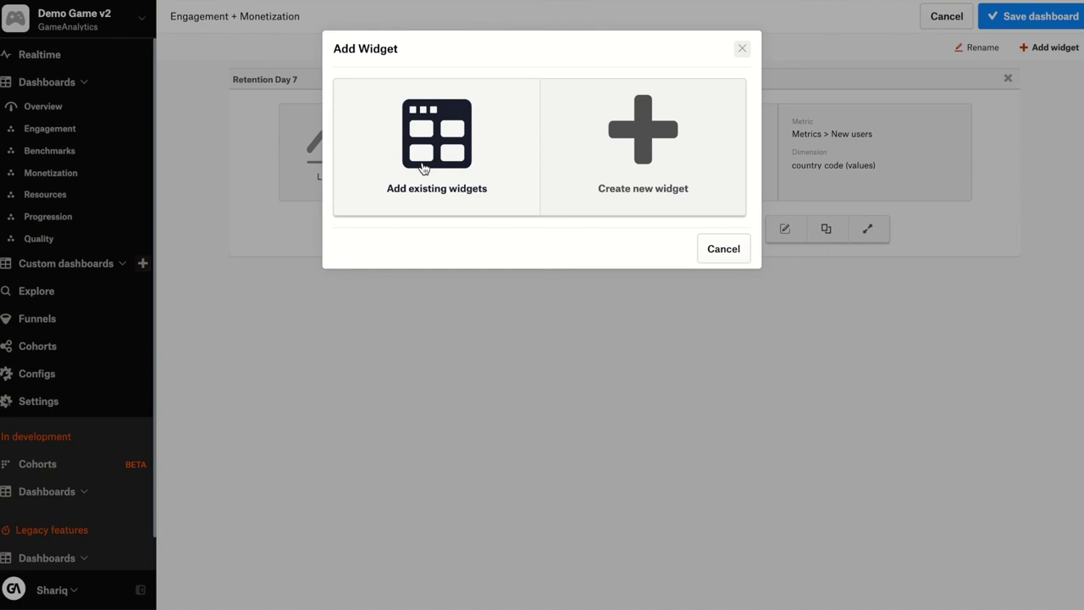
click(424, 169)
scroll(388, 206, down, 5)
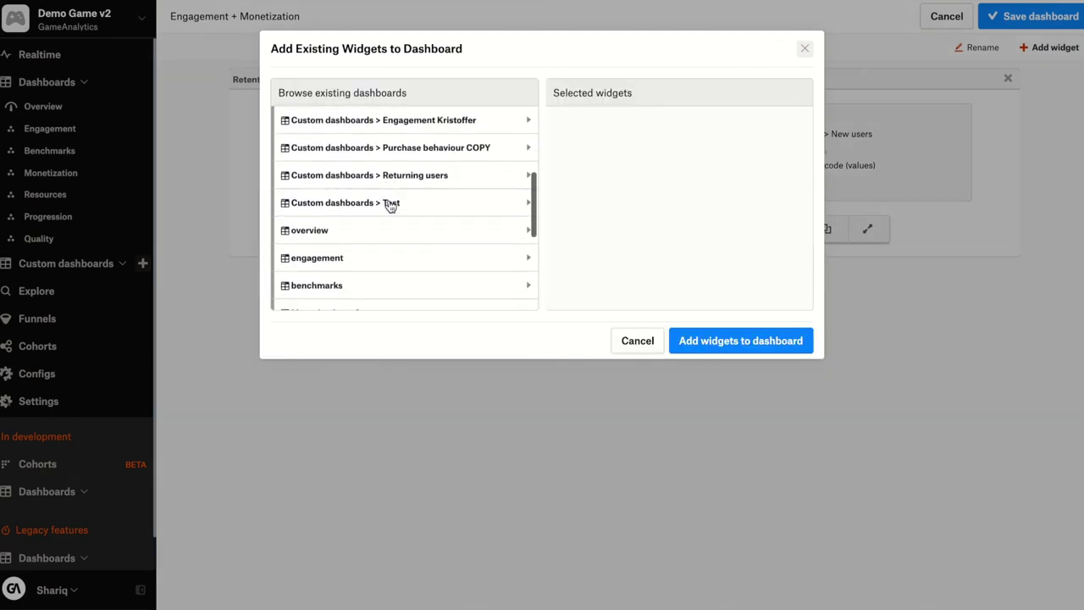
scroll(390, 206, down, 3)
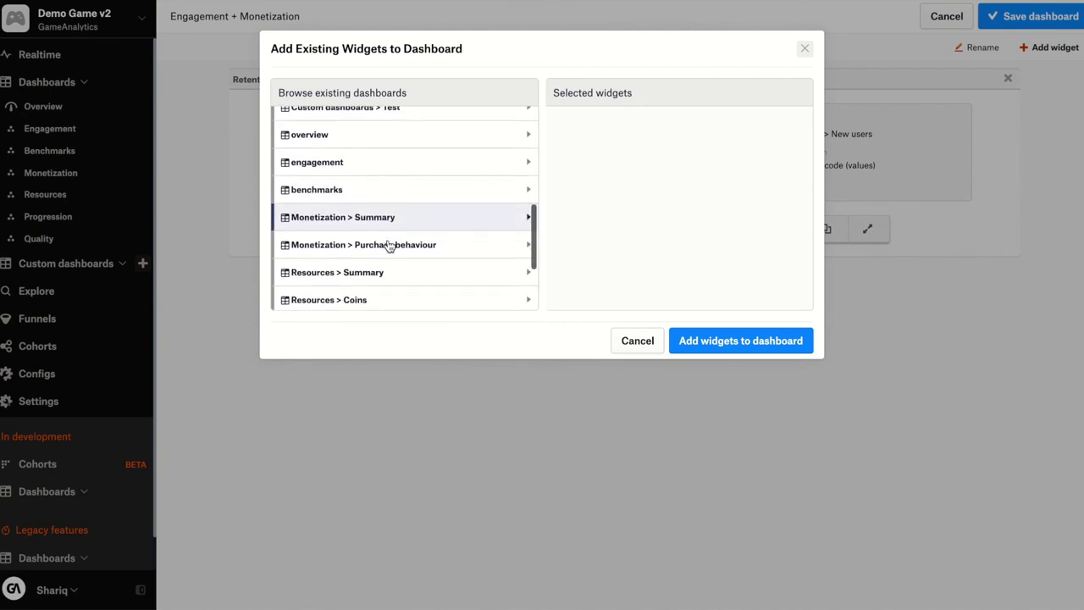
click(380, 227)
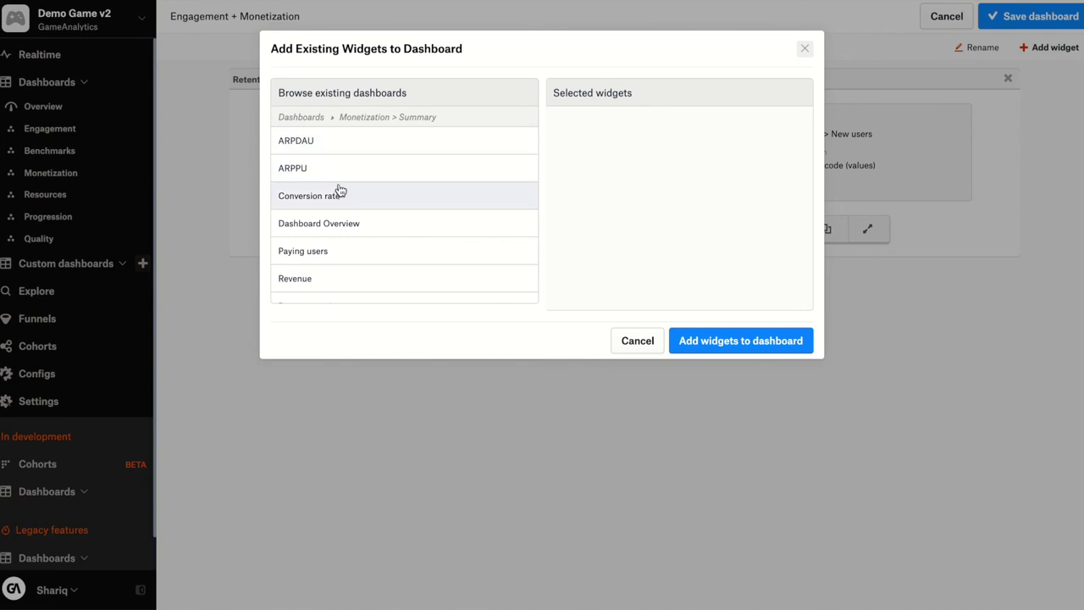
click(334, 148)
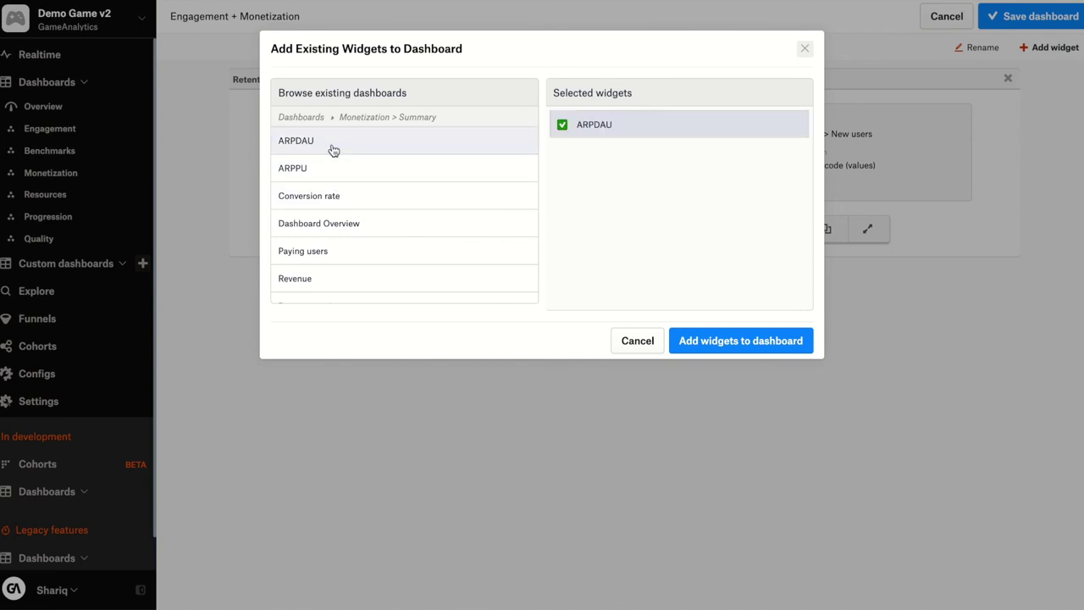
click(387, 173)
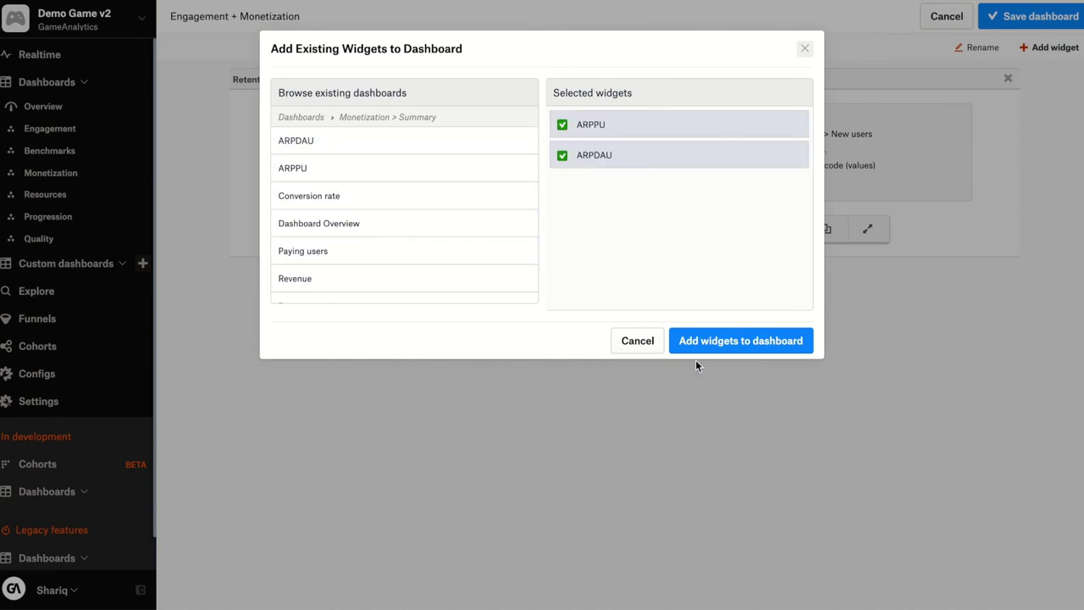
click(750, 342)
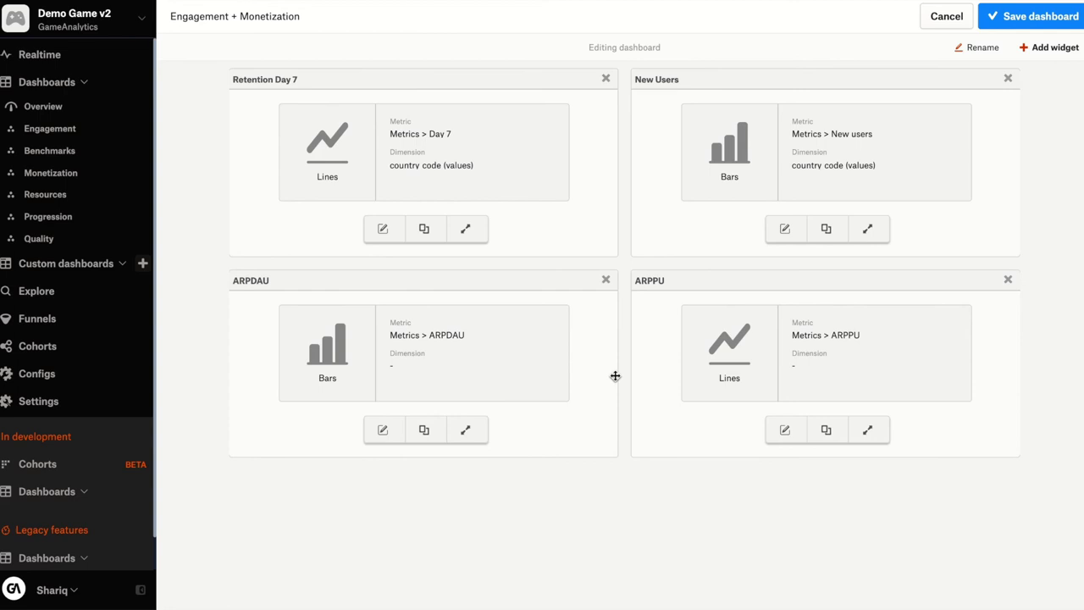
Filter the ARPDAU widget to Country = United States and save it
click(382, 433)
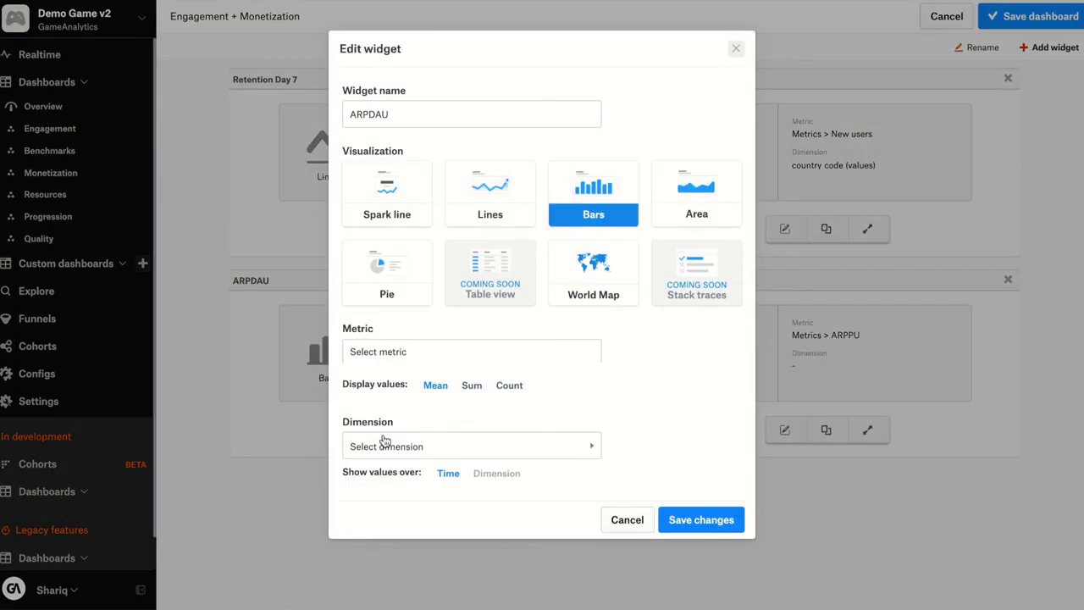
click(475, 451)
scroll(470, 254, down, 4)
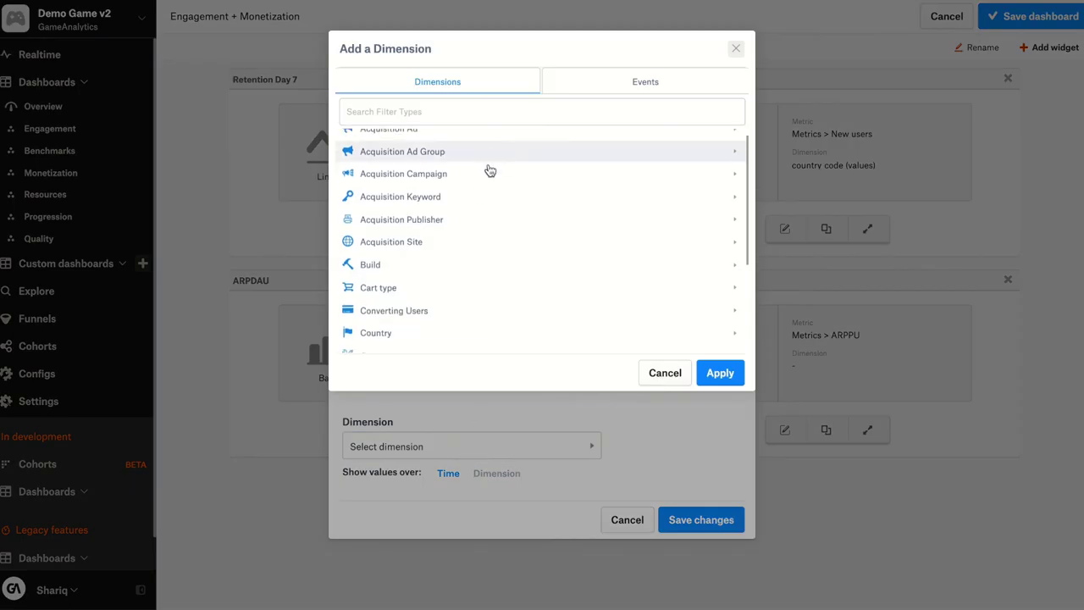
click(445, 188)
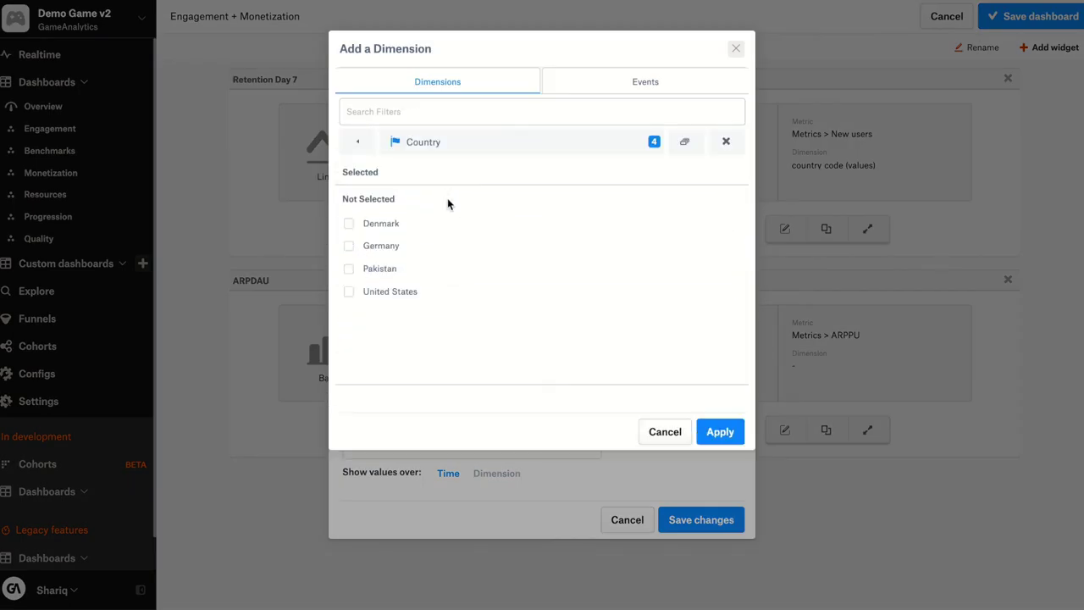
click(415, 292)
click(720, 432)
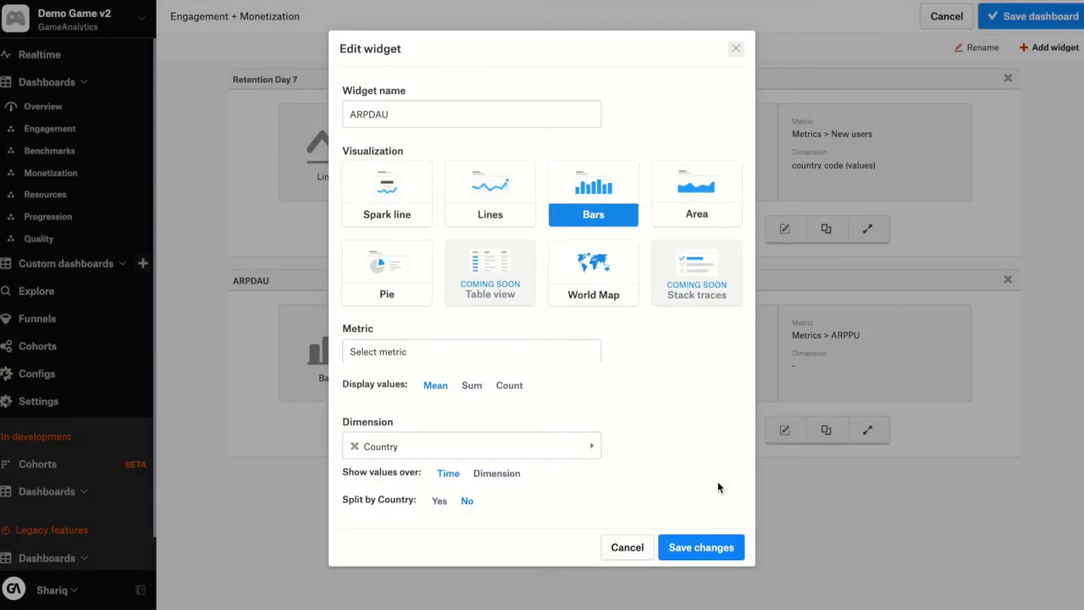
click(706, 548)
Filter the ARPPU widget to Country = United States and save it
scroll(690, 528, down, 1)
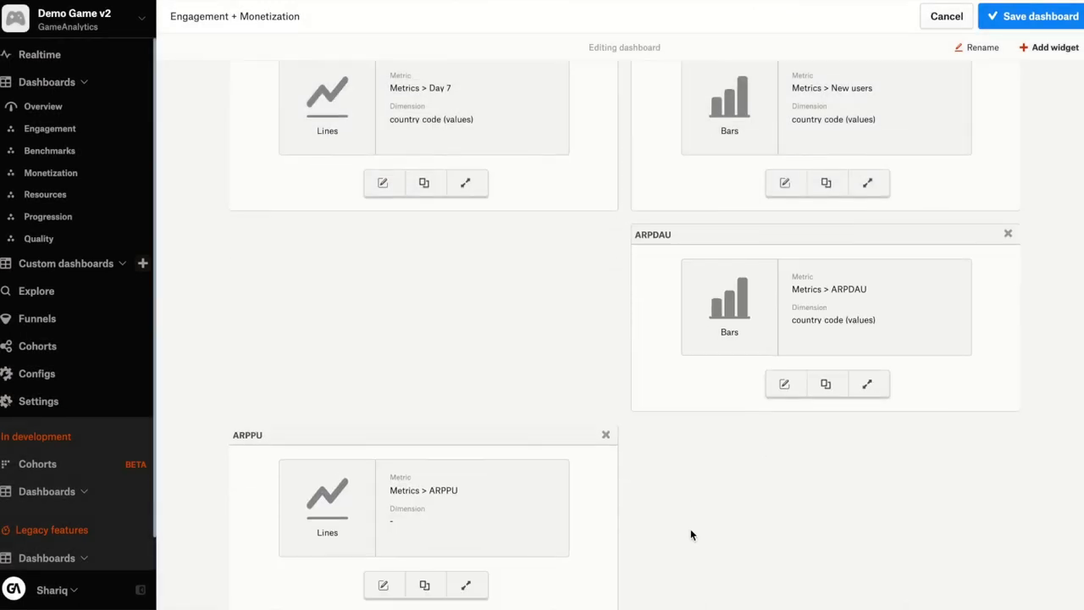
click(383, 563)
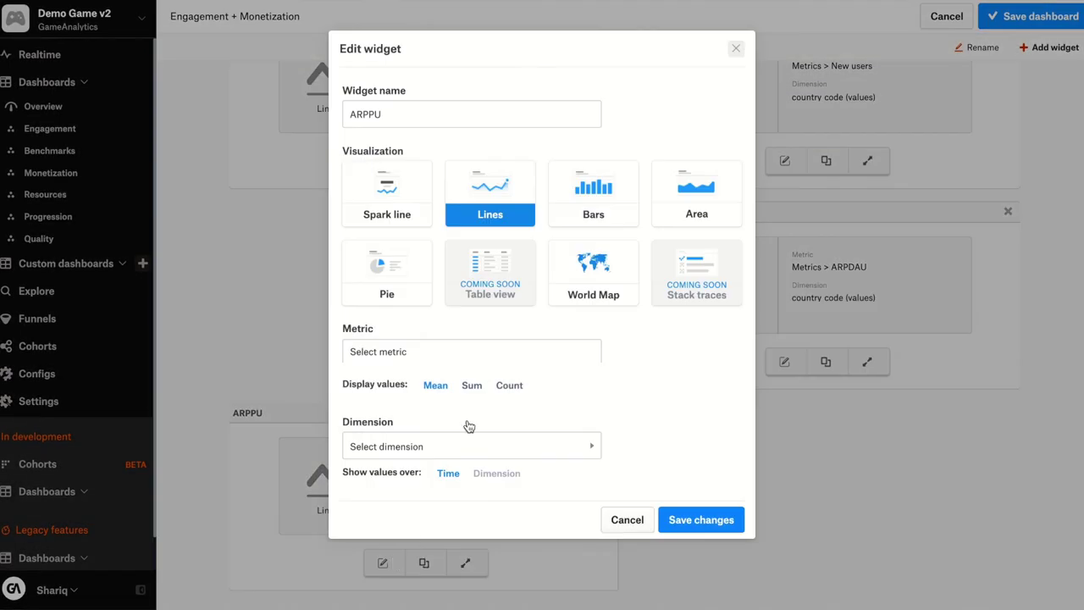
click(460, 453)
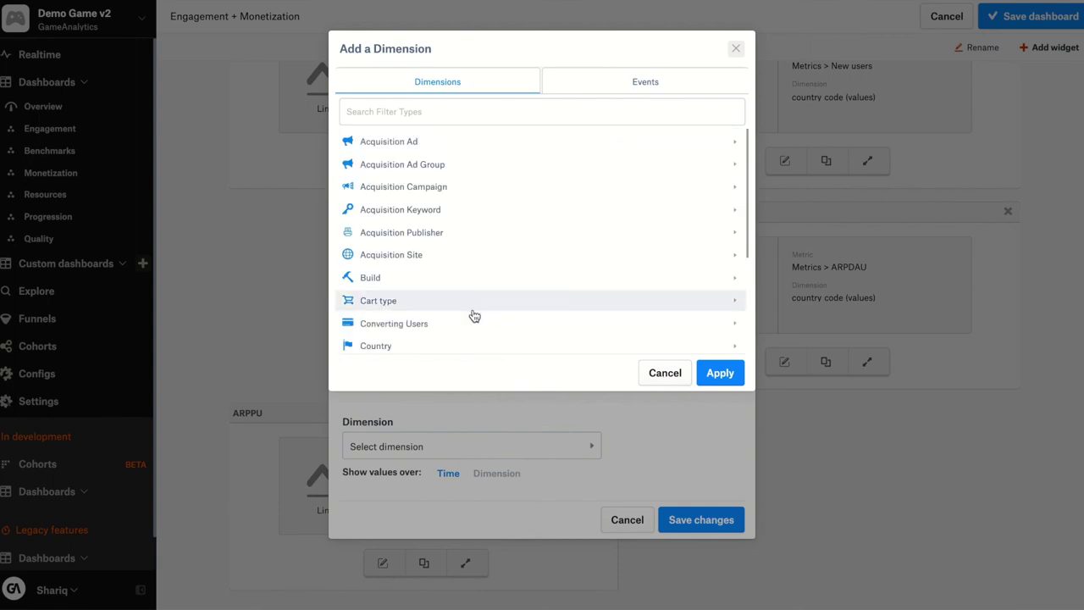
click(455, 347)
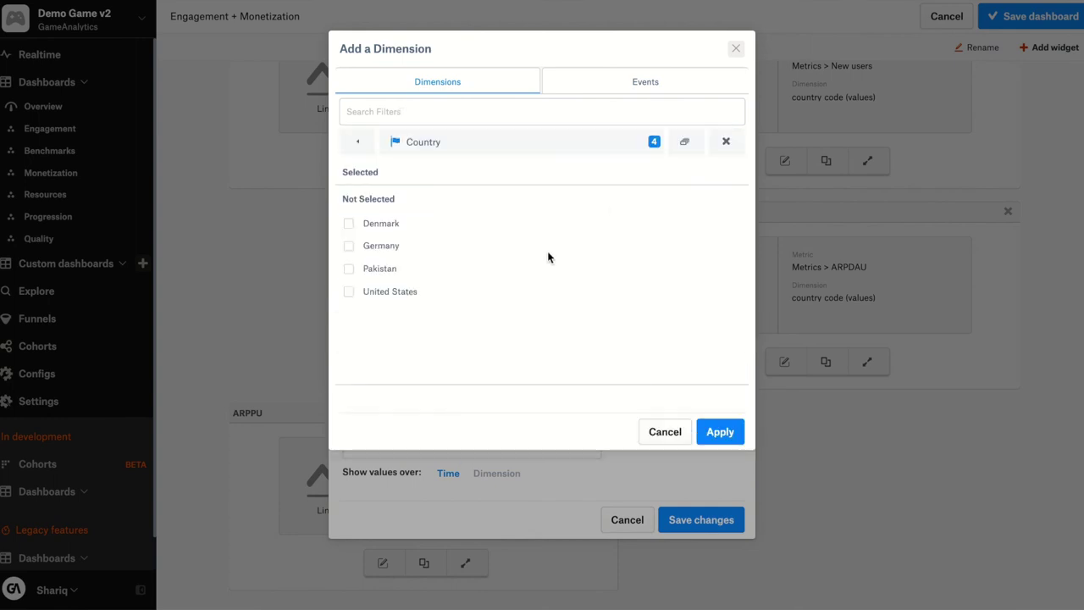
click(408, 291)
click(720, 431)
click(733, 542)
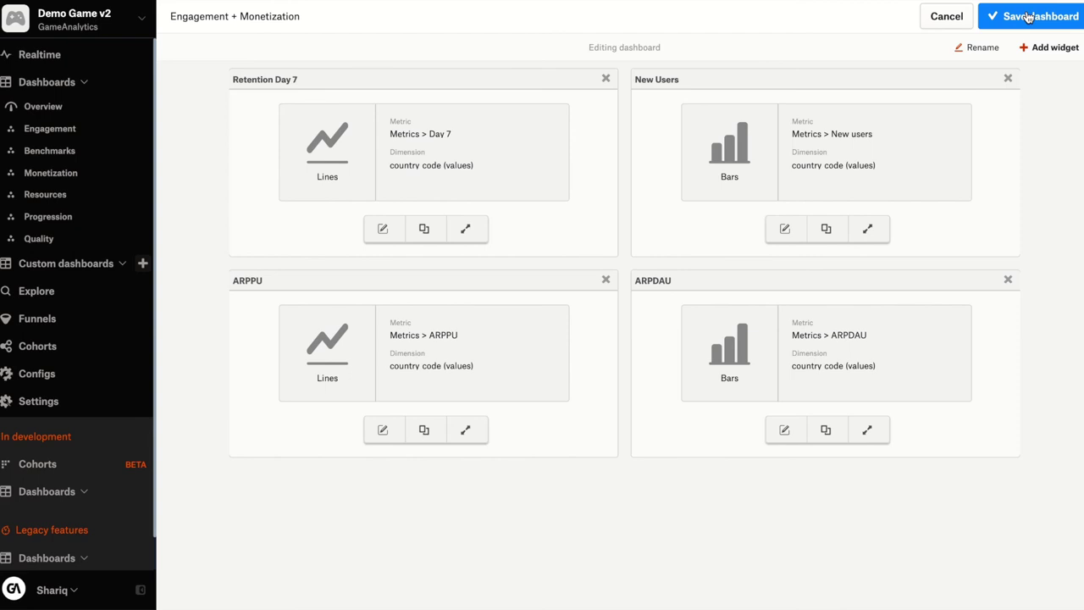
Save the dashboard and set its date range to Aug 1 – Aug 31, 2019
click(1029, 18)
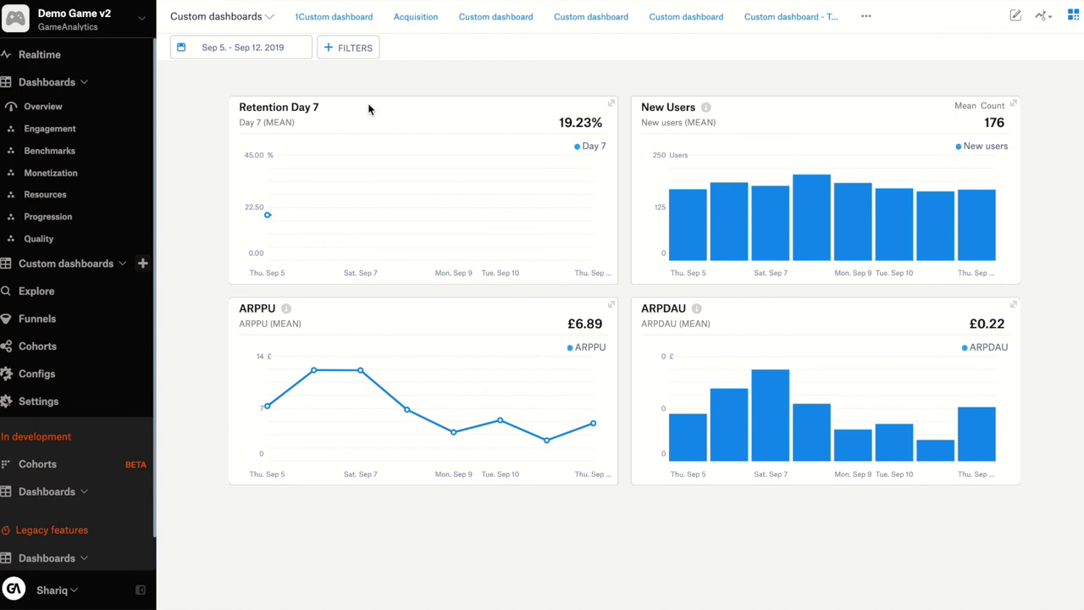
click(260, 49)
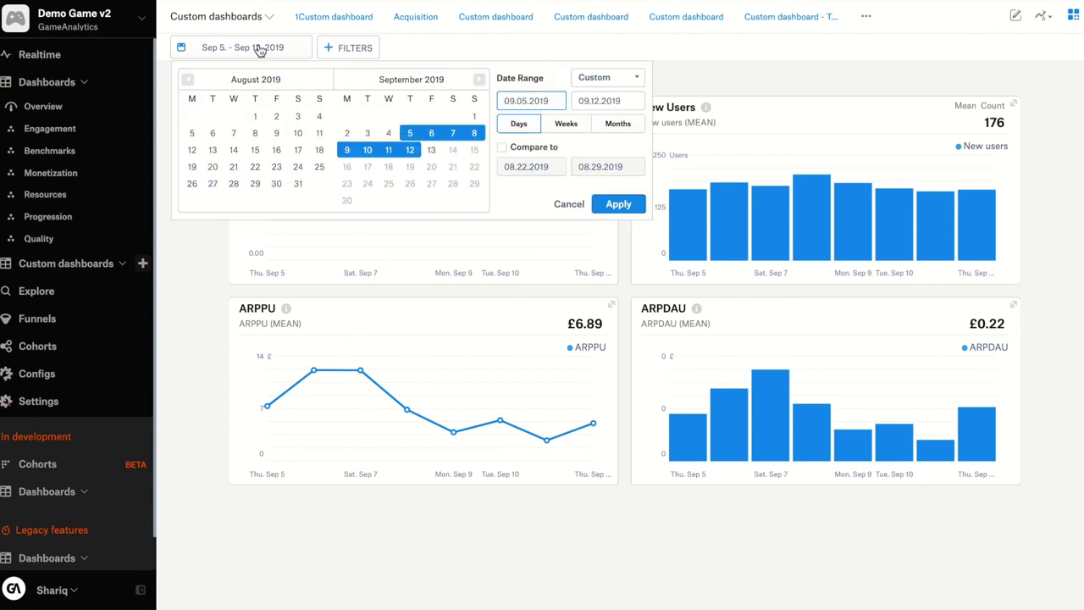
click(254, 116)
click(303, 188)
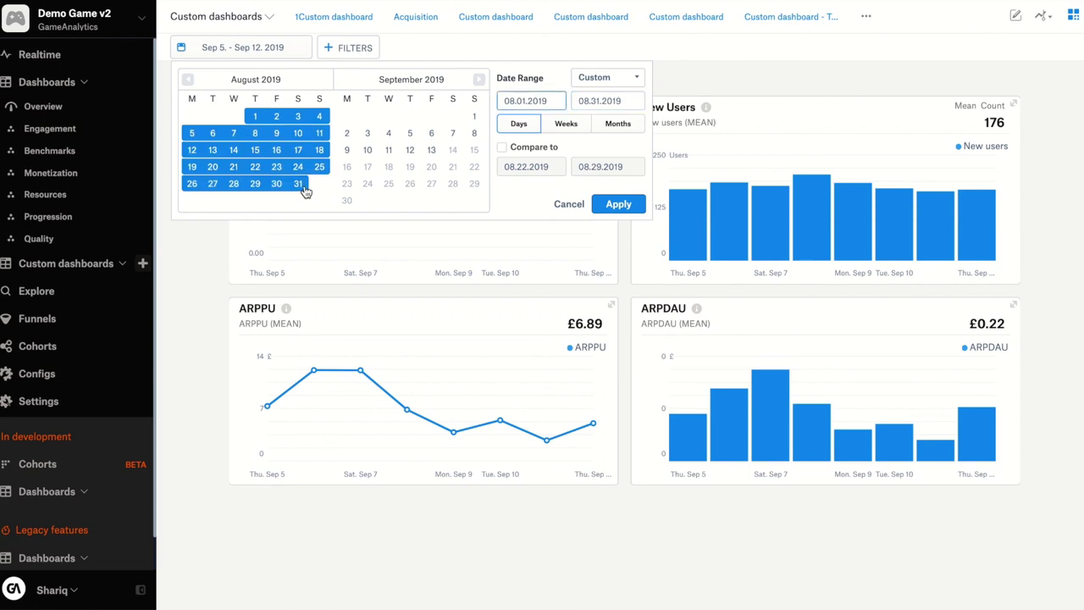
click(601, 204)
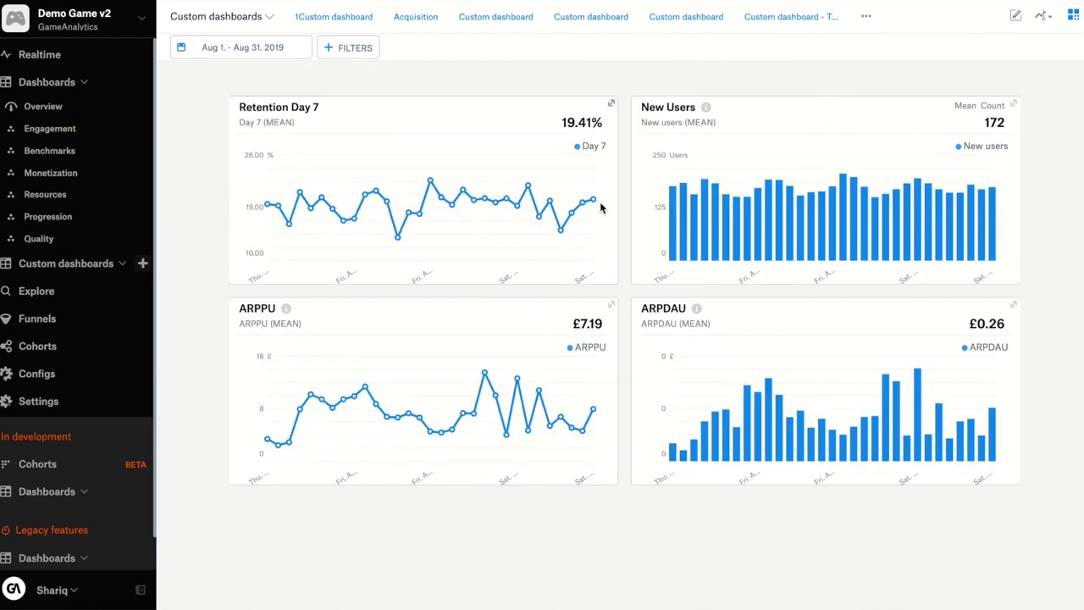